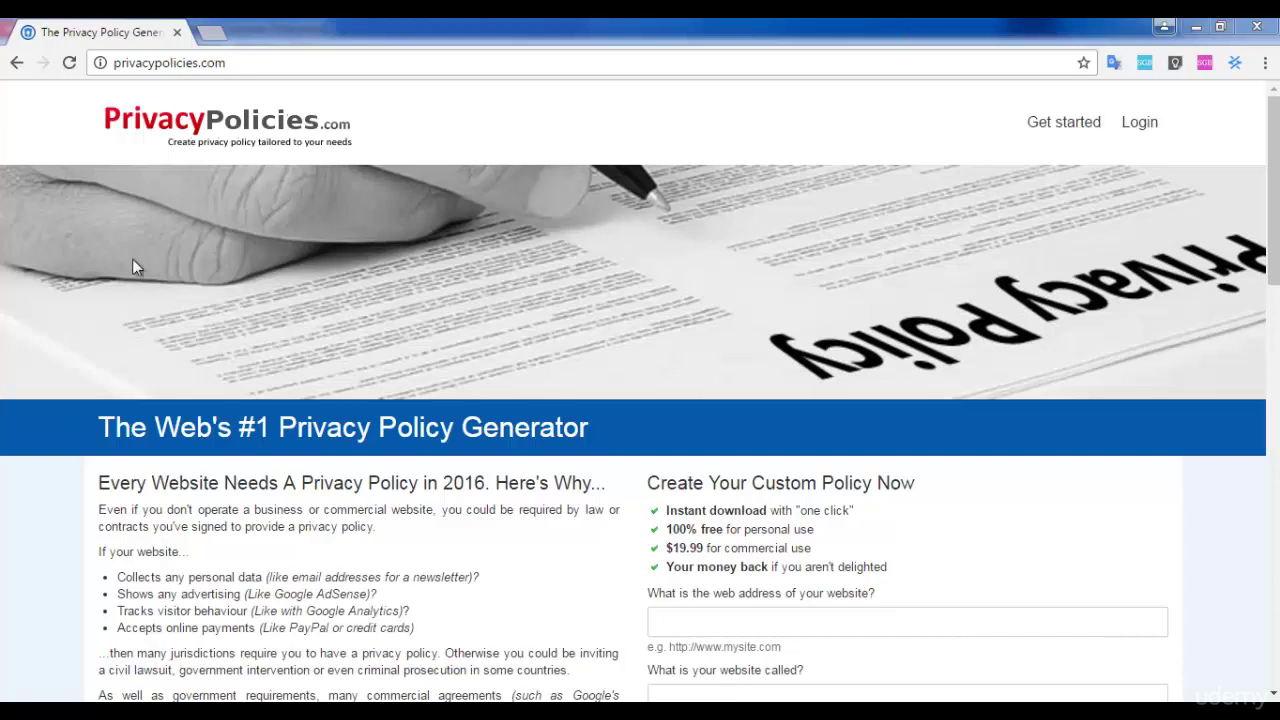
- Erase the privacypolicies.com address from the browser's address bar
{"action": "left_click", "coordinate": [207, 60]}
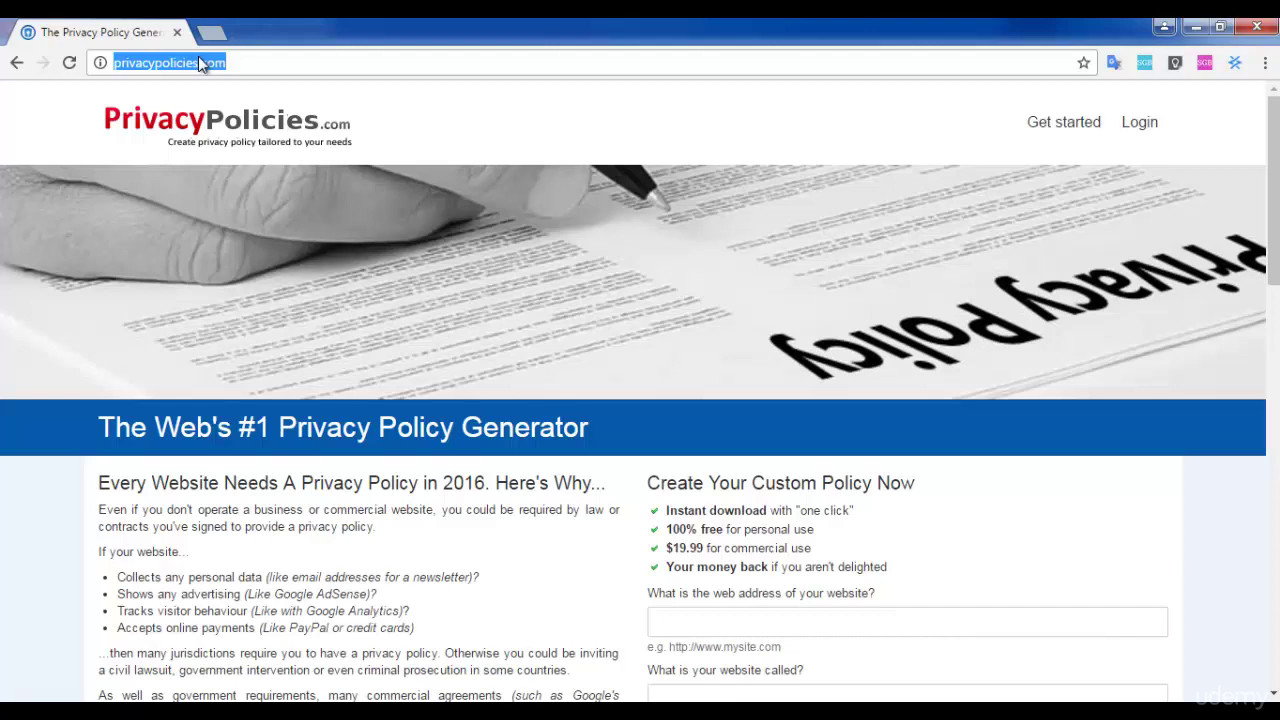
{"action": "key", "text": "BackSpace"}
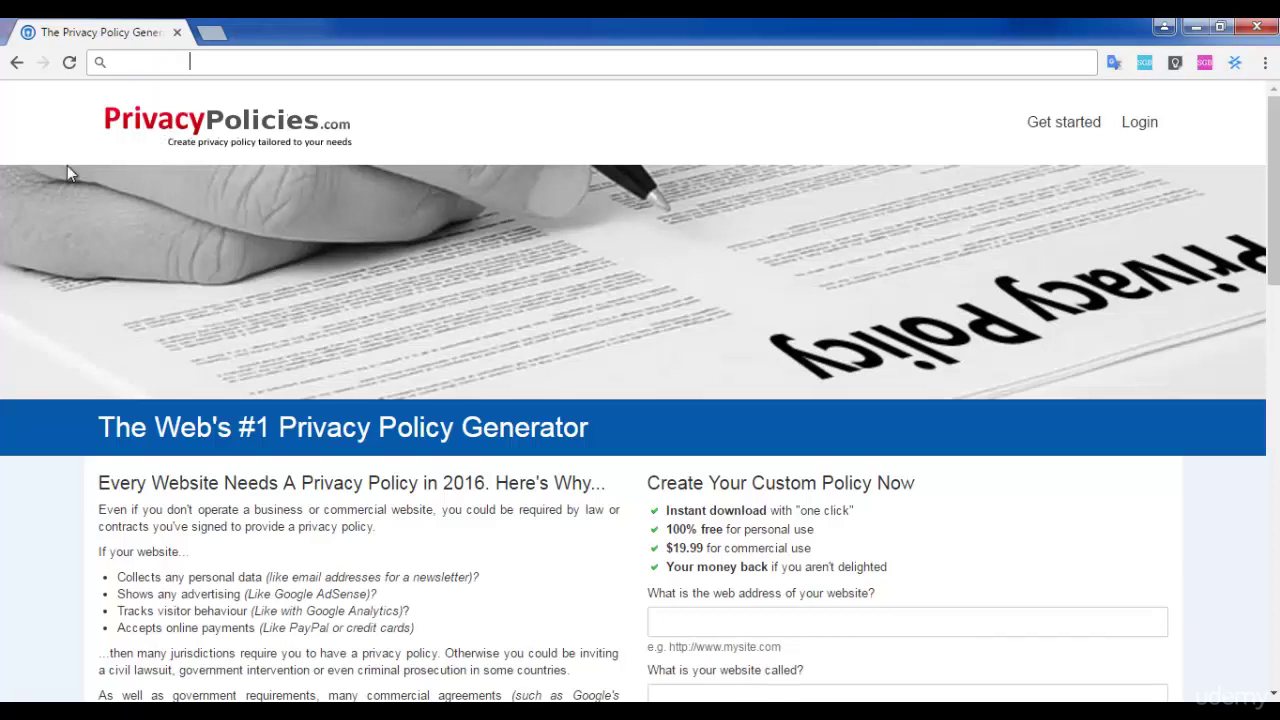
{"action": "scroll", "coordinate": [257, 249], "scroll_direction": "down", "scroll_amount": 2}
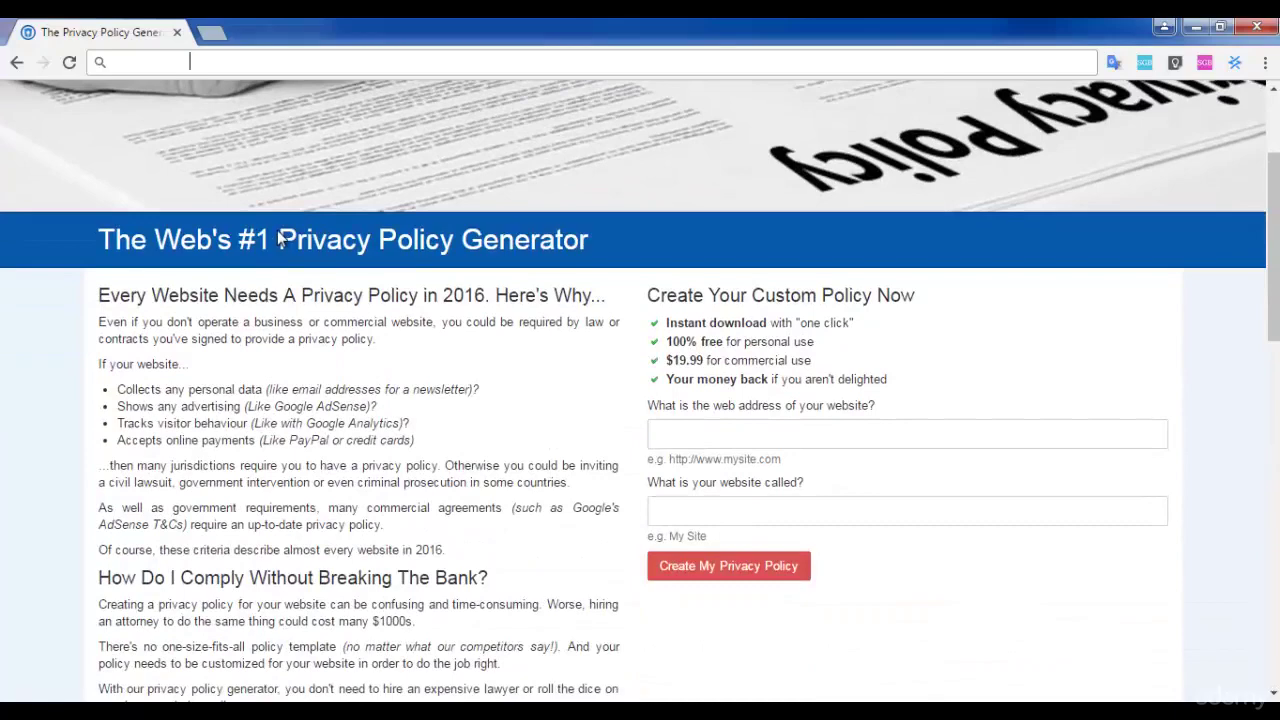
{"action": "left_click", "coordinate": [752, 432]}
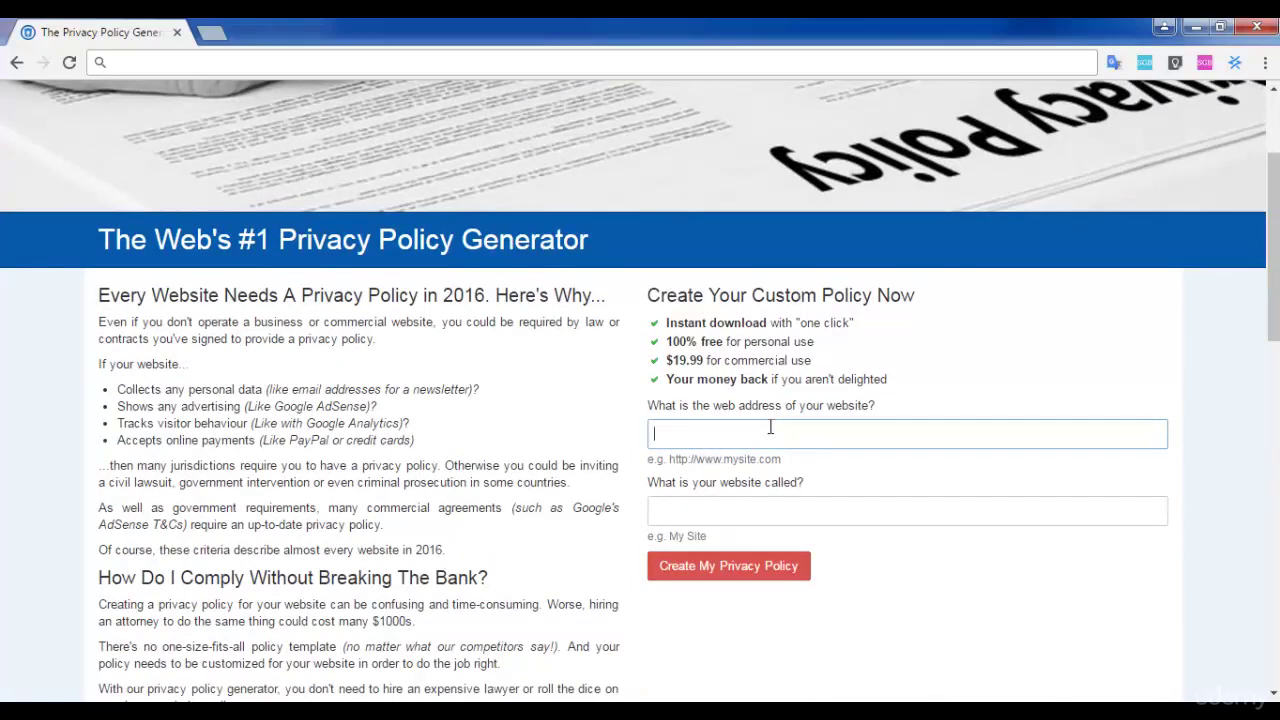
{"action": "scroll", "coordinate": [734, 408], "scroll_direction": "up", "scroll_amount": 2}
{"action": "scroll", "coordinate": [734, 408], "scroll_direction": "down", "scroll_amount": 3}
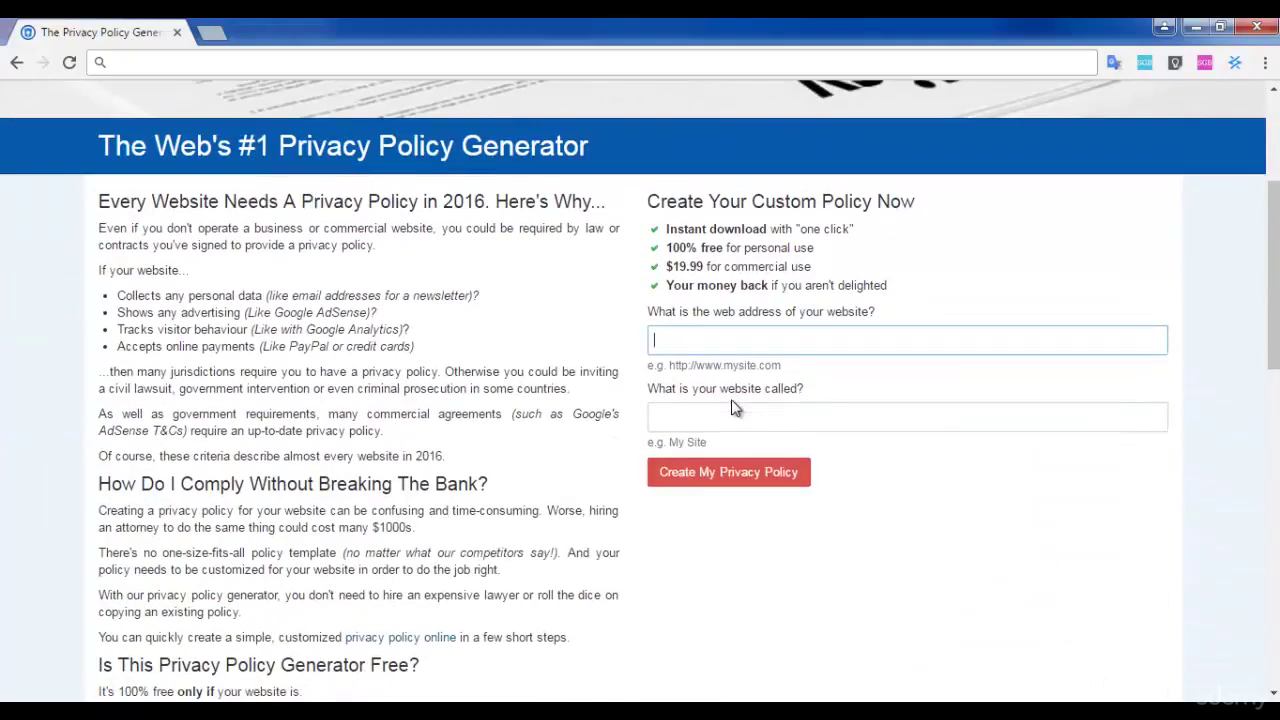
{"action": "type", "text": "http://www.iphone"}
{"action": "type", "text": "7case"}
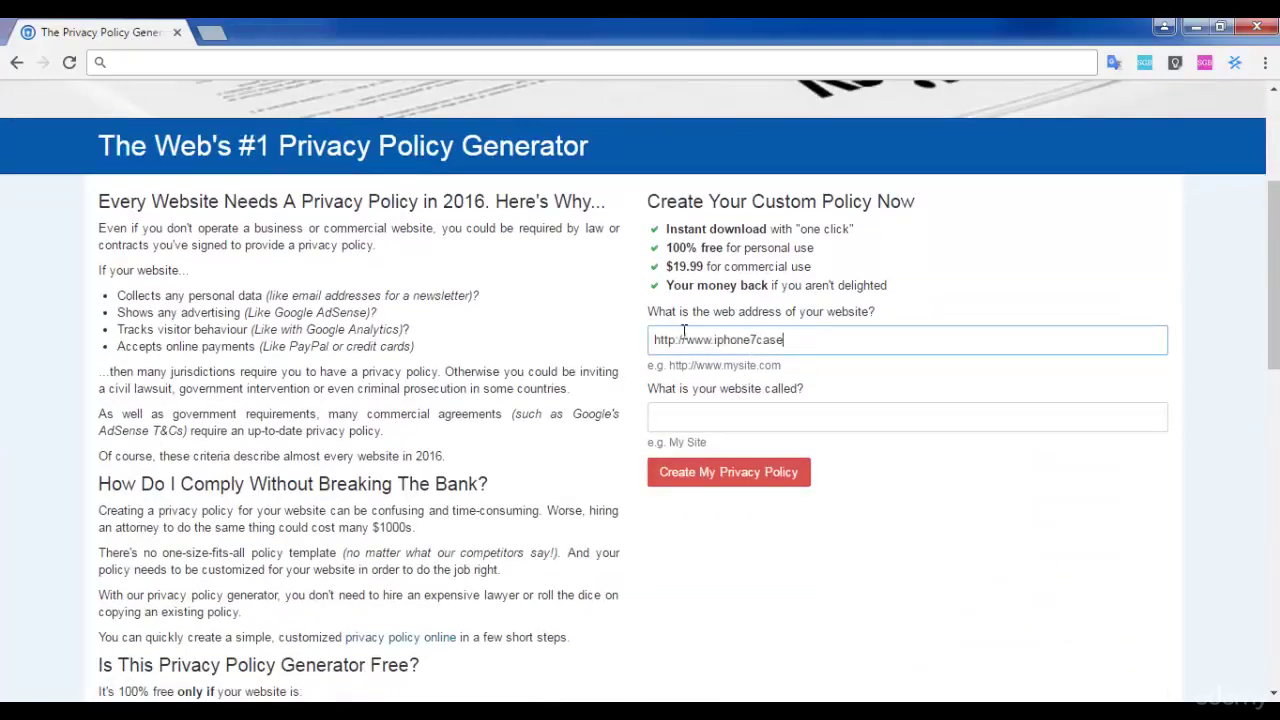
{"action": "type", "text": "s.com"}
{"action": "key", "text": "Tab"}
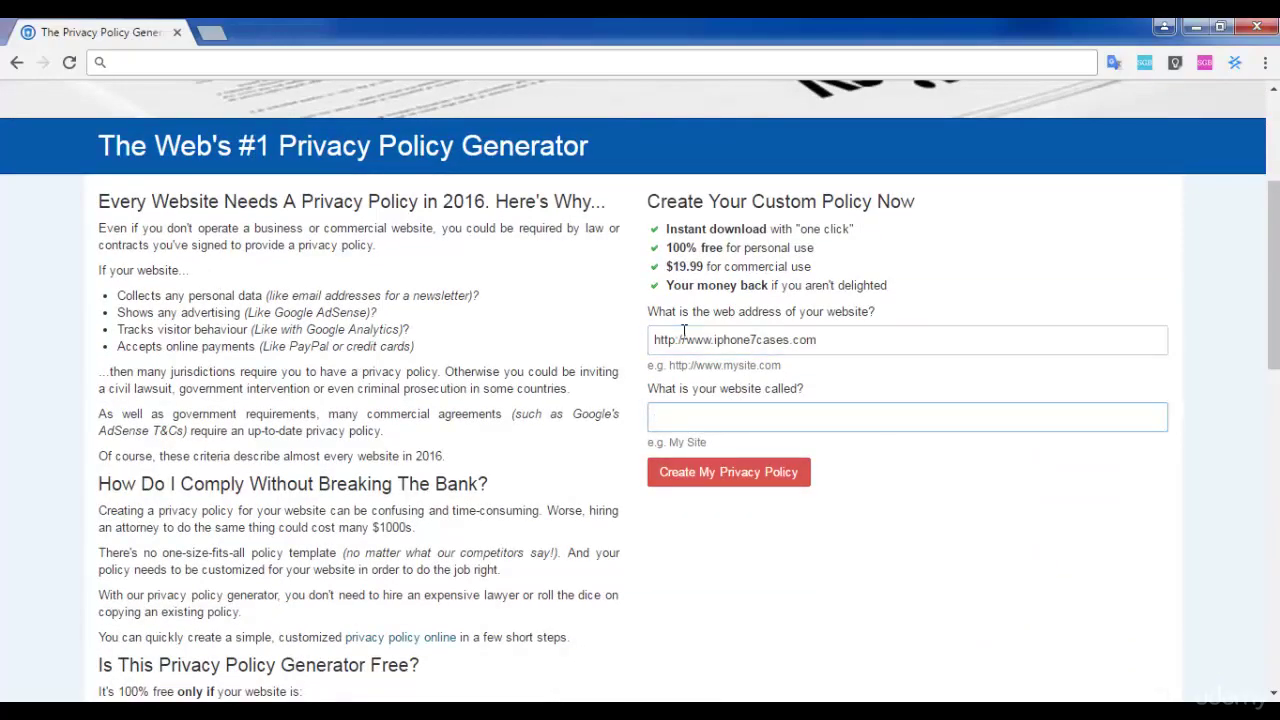
{"action": "type", "text": "Iphone 7 Cases"}
- Highlight the entered web address in its field
{"action": "left_click_drag", "start_coordinate": [836, 340], "coordinate": [608, 306]}
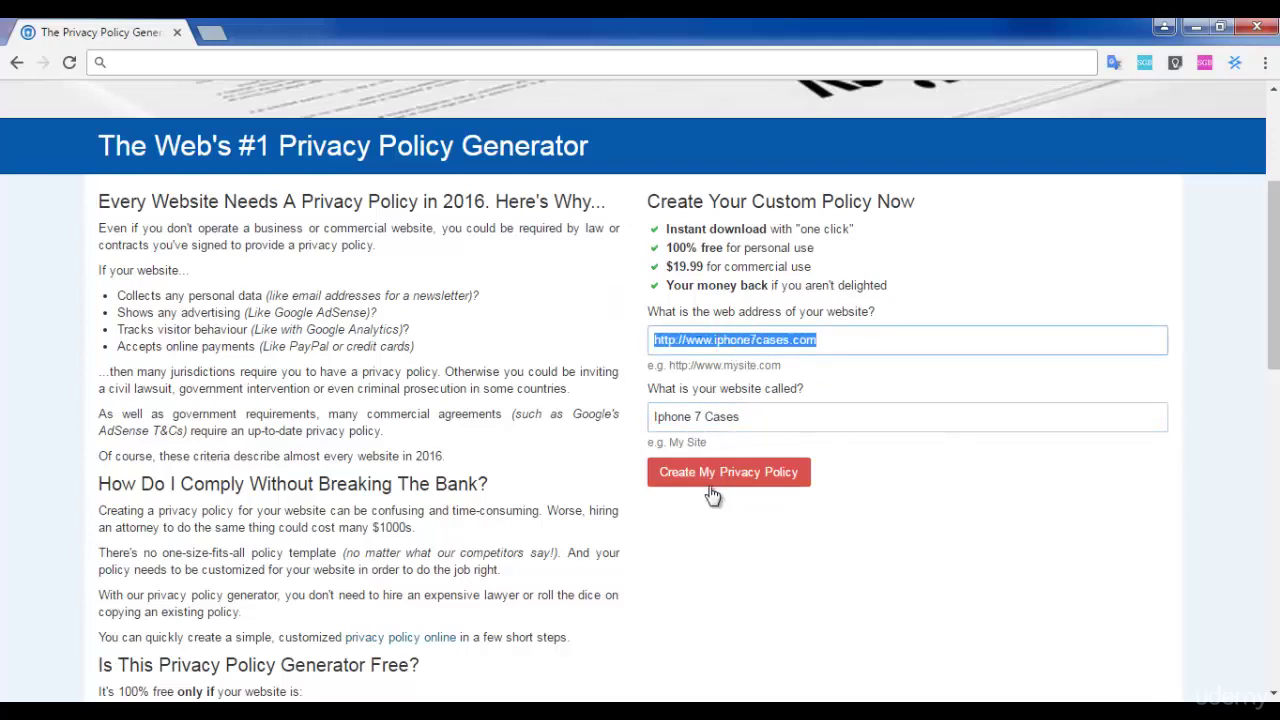
{"action": "left_click", "coordinate": [834, 340]}
{"action": "left_click_drag", "start_coordinate": [834, 340], "coordinate": [600, 423]}
- Create the policy, keep the site 100% non-commercial, and continue to Data Collection
{"action": "left_click", "coordinate": [722, 484]}
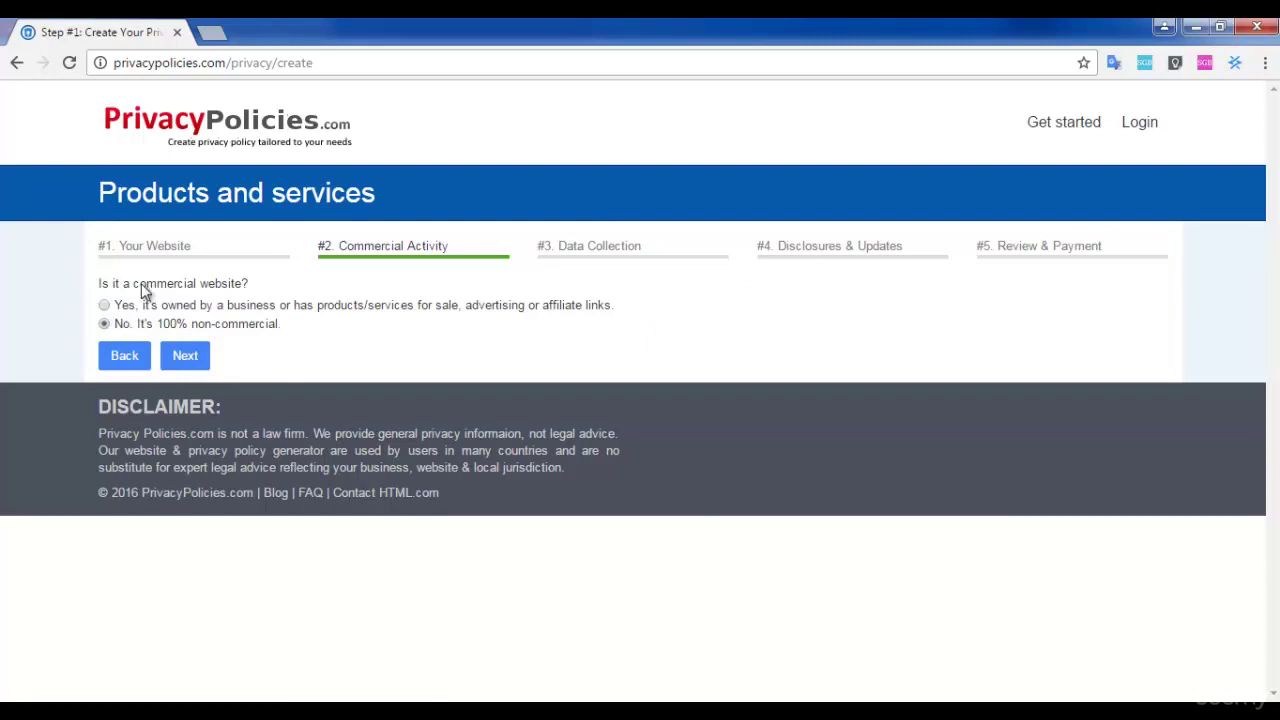
{"action": "left_click_drag", "start_coordinate": [134, 285], "coordinate": [252, 284]}
{"action": "left_click", "coordinate": [252, 284]}
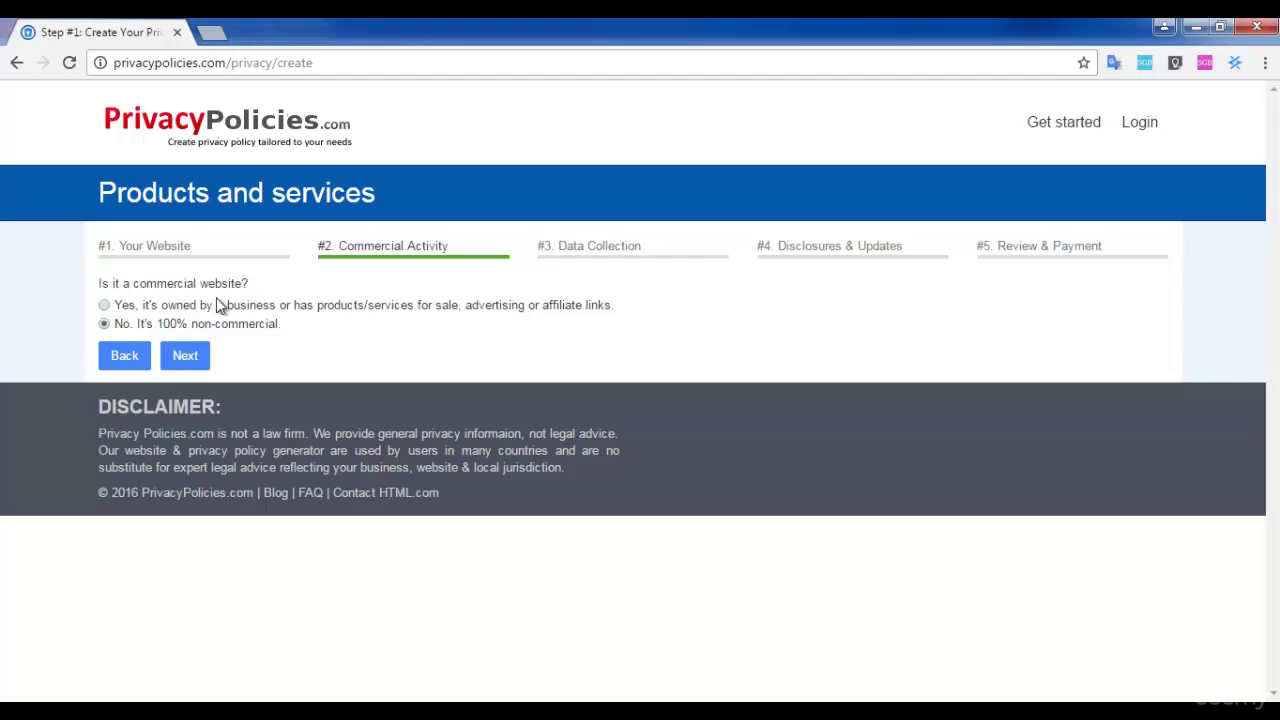
{"action": "left_click", "coordinate": [188, 355]}
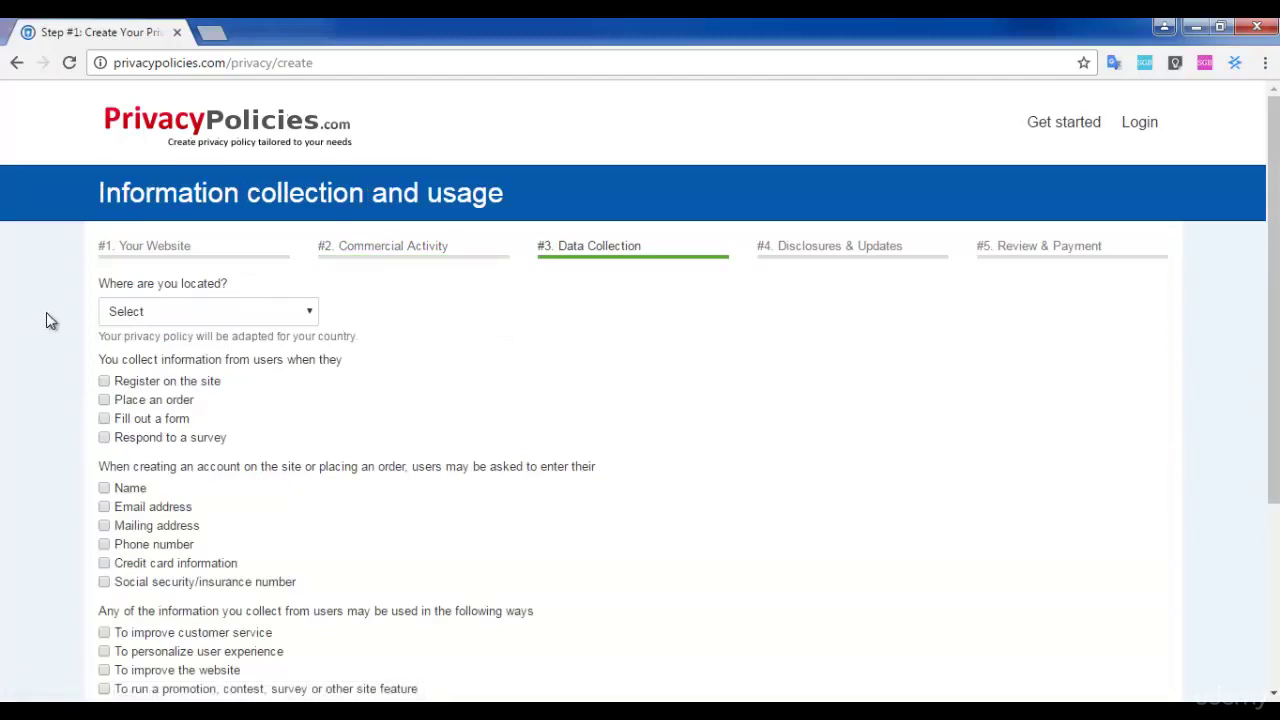
- Set the location to India
{"action": "left_click", "coordinate": [190, 314]}
{"action": "type", "text": "in"}
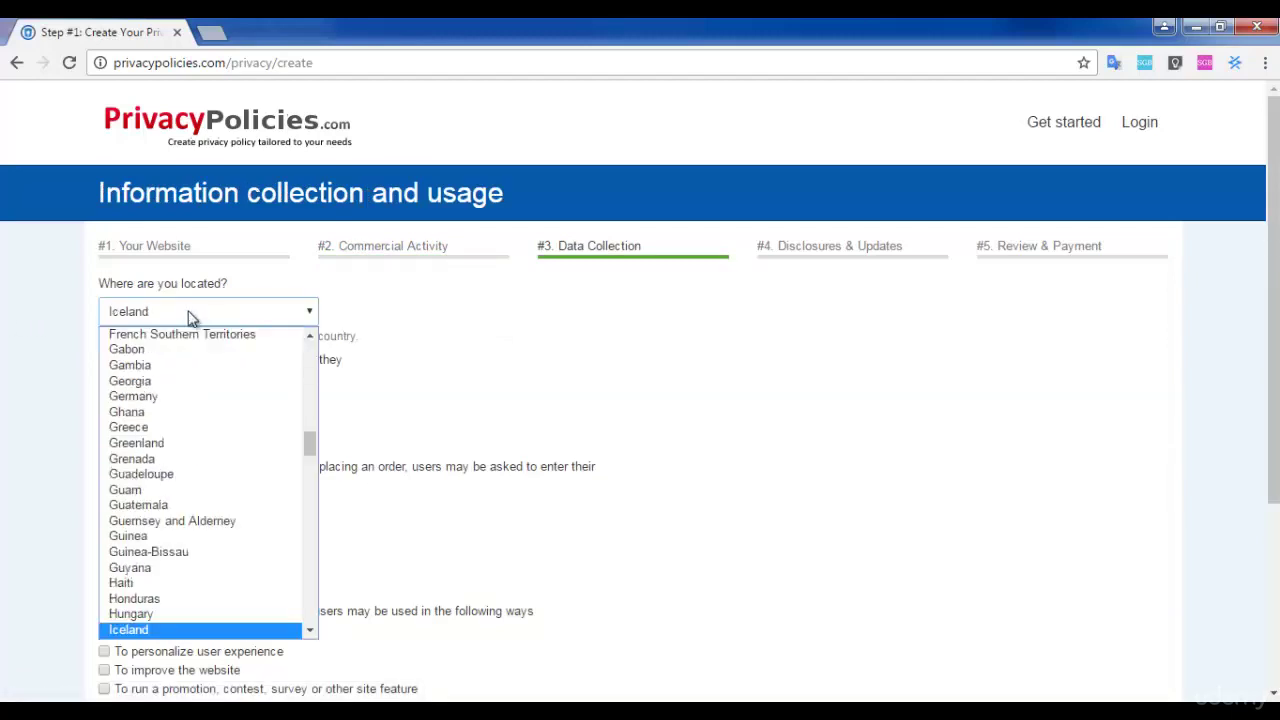
{"action": "left_click", "coordinate": [128, 630]}
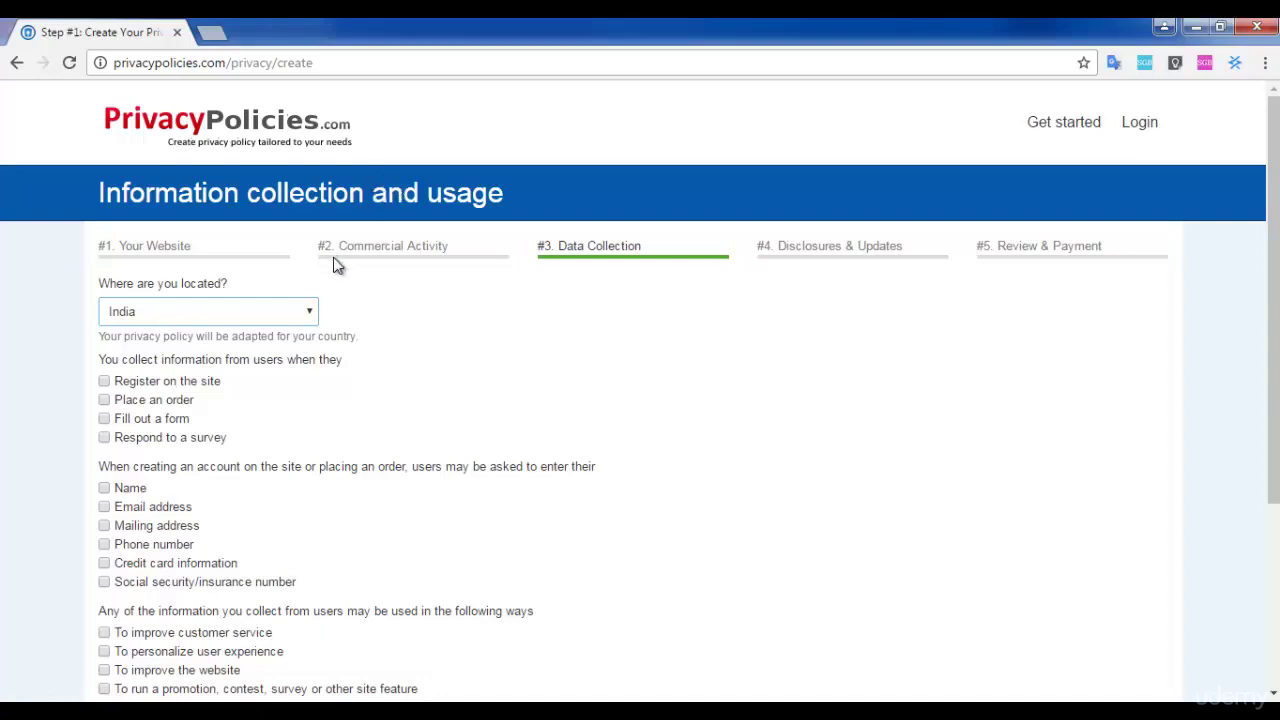
- Collect name, email, mailing address and phone at registration, used to improve customer service, then continue
{"action": "left_click", "coordinate": [106, 384]}
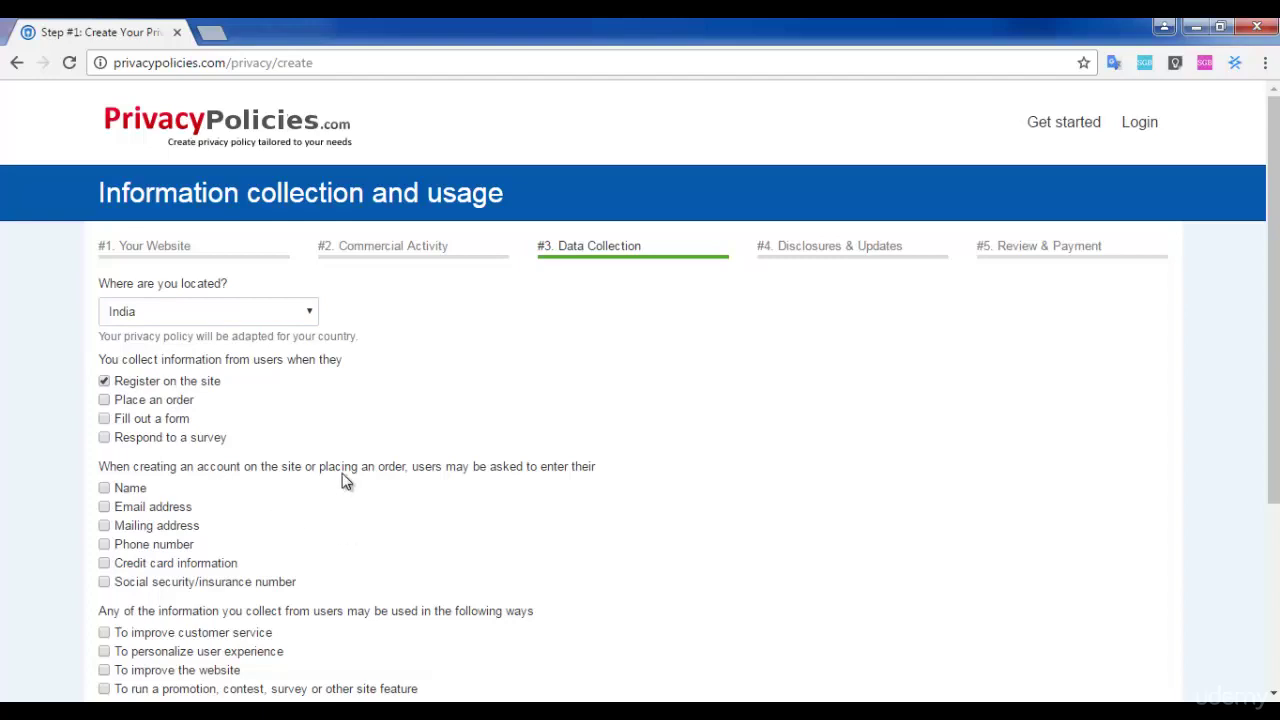
{"action": "scroll", "coordinate": [229, 517], "scroll_direction": "down", "scroll_amount": 1}
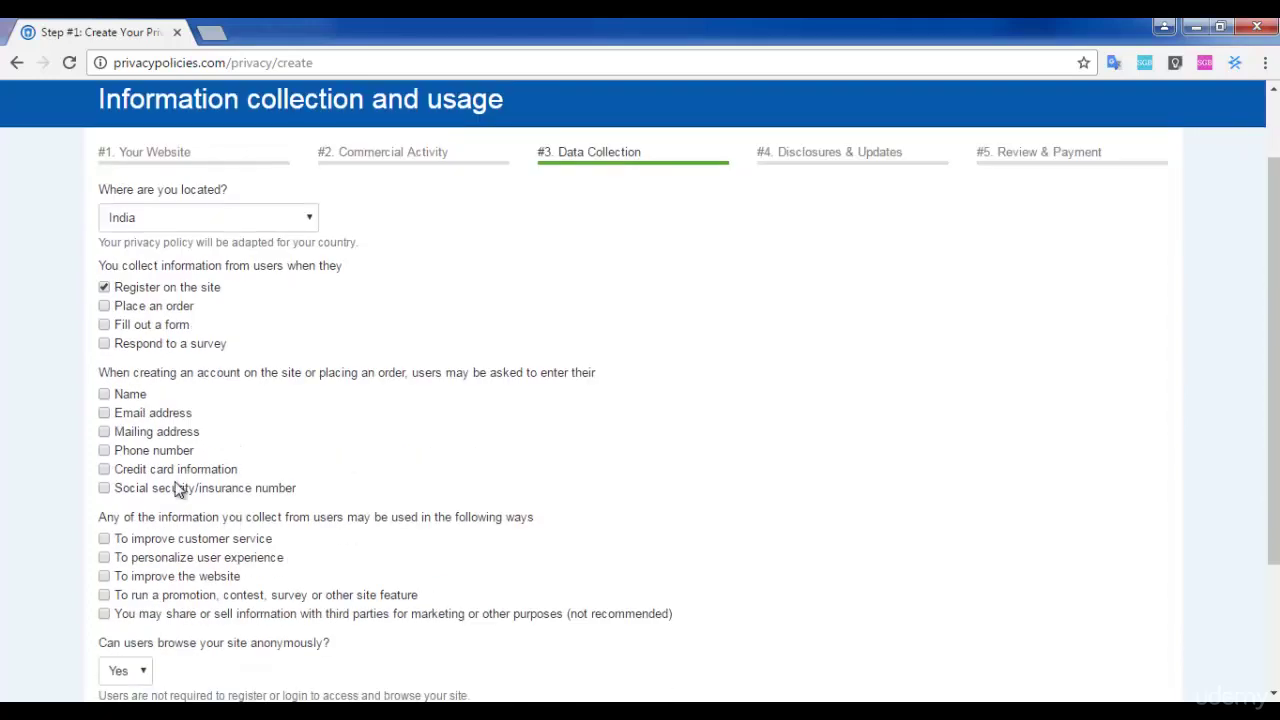
{"action": "left_click", "coordinate": [104, 394]}
{"action": "left_click", "coordinate": [104, 414]}
{"action": "left_click", "coordinate": [104, 432]}
{"action": "left_click", "coordinate": [104, 451]}
{"action": "left_click", "coordinate": [106, 540]}
{"action": "scroll", "coordinate": [103, 568], "scroll_direction": "down", "scroll_amount": 1}
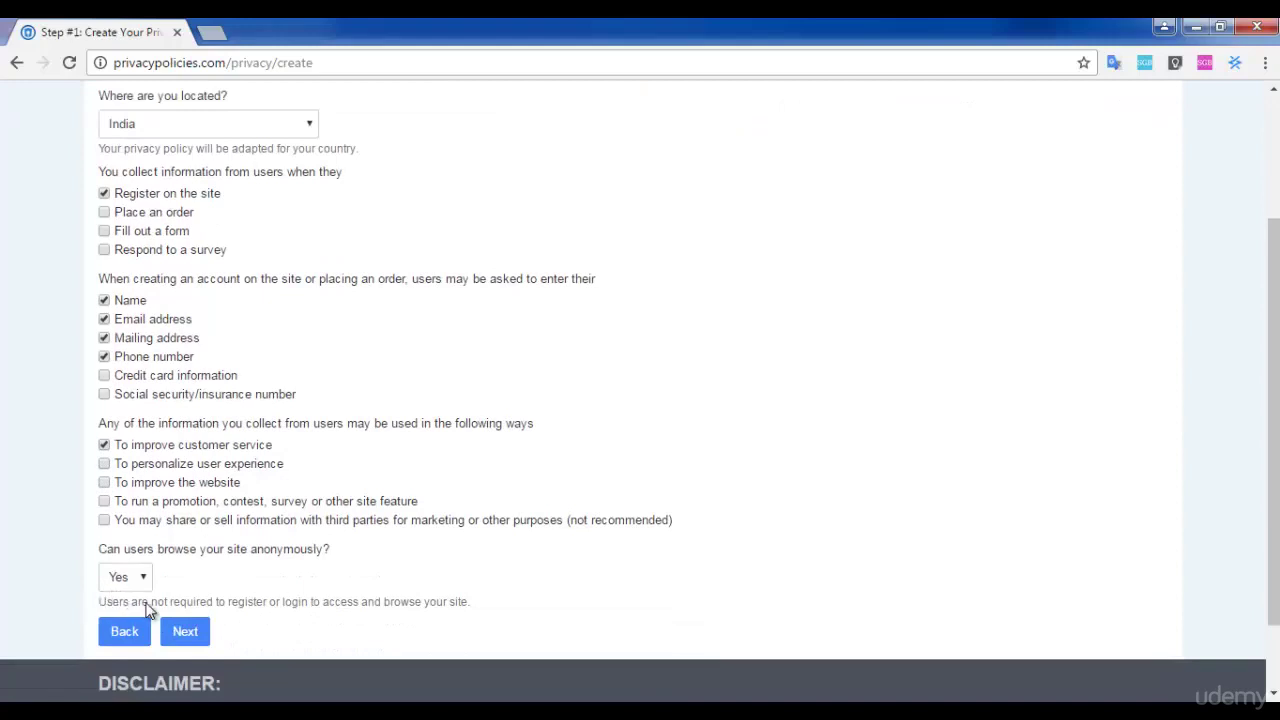
{"action": "left_click", "coordinate": [168, 632]}
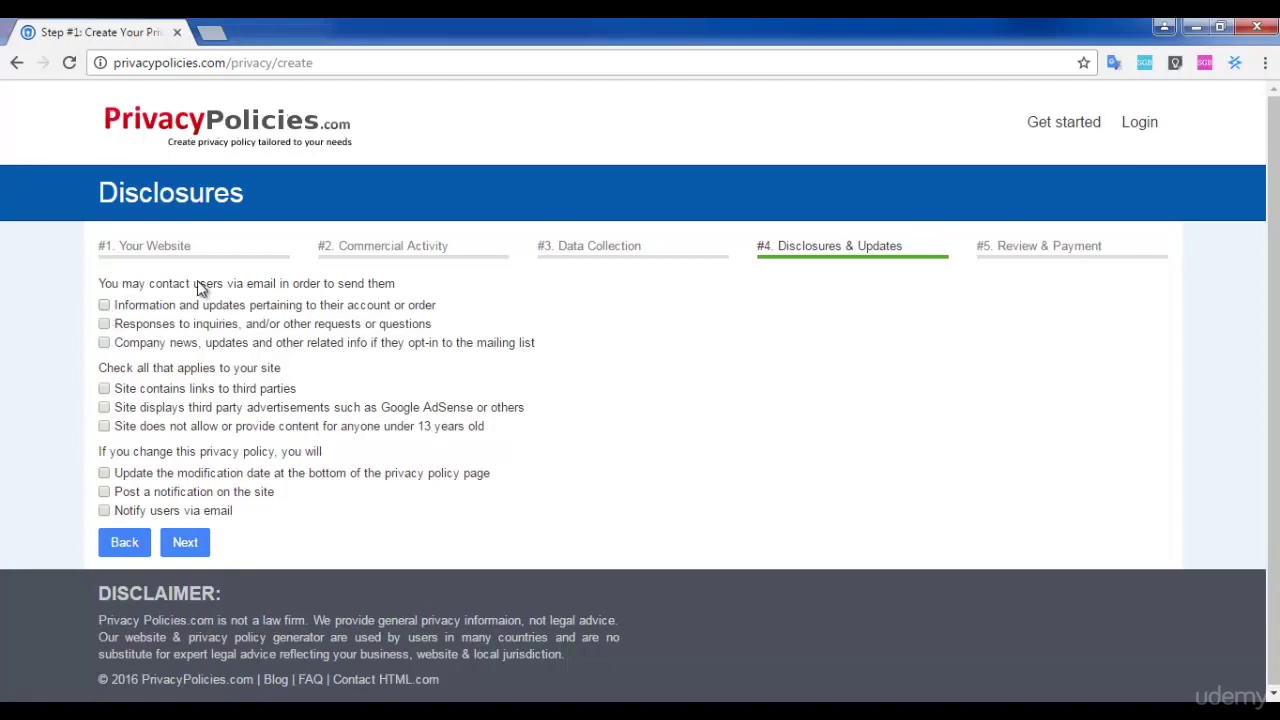
- Declare account/order update emails, third-party links and modification-date updates, then continue to review
{"action": "left_click", "coordinate": [105, 306]}
{"action": "left_click", "coordinate": [104, 390]}
{"action": "left_click", "coordinate": [104, 473]}
{"action": "left_click", "coordinate": [183, 543]}
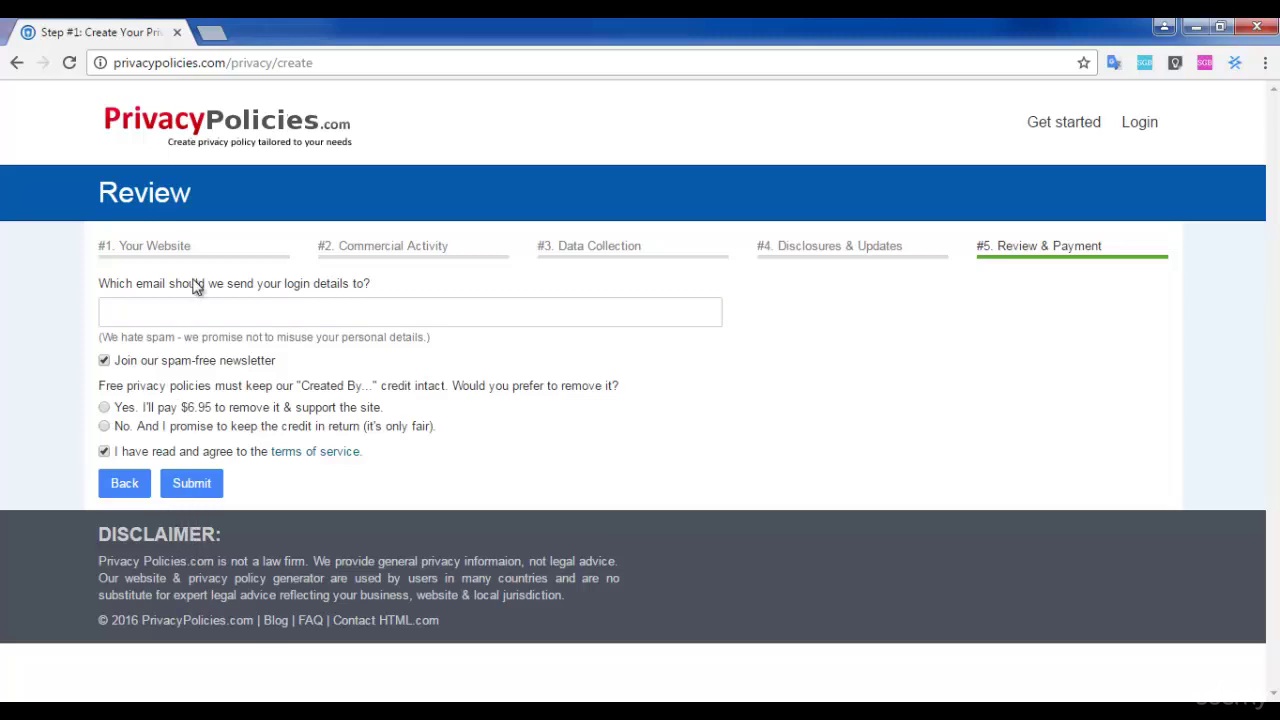
- Enter the login email, keep the free Created By credit, accept the terms and submit
{"action": "left_click", "coordinate": [290, 321]}
{"action": "left_click", "coordinate": [290, 321]}
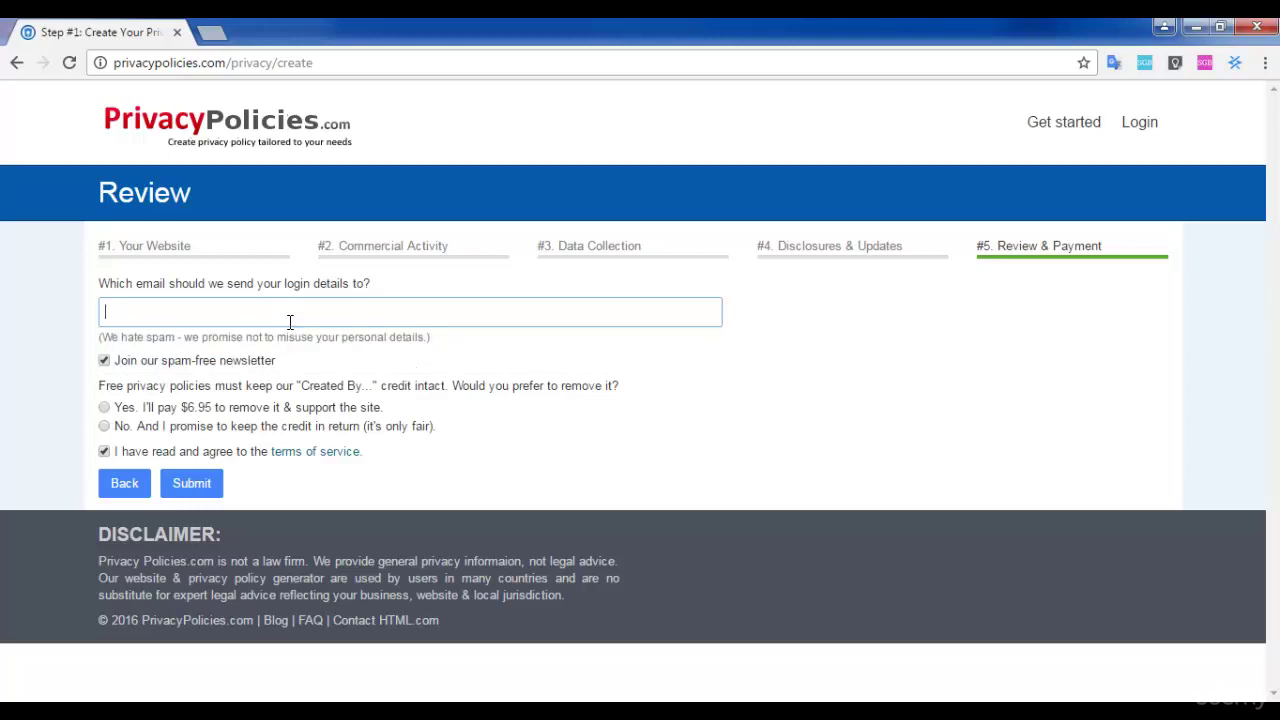
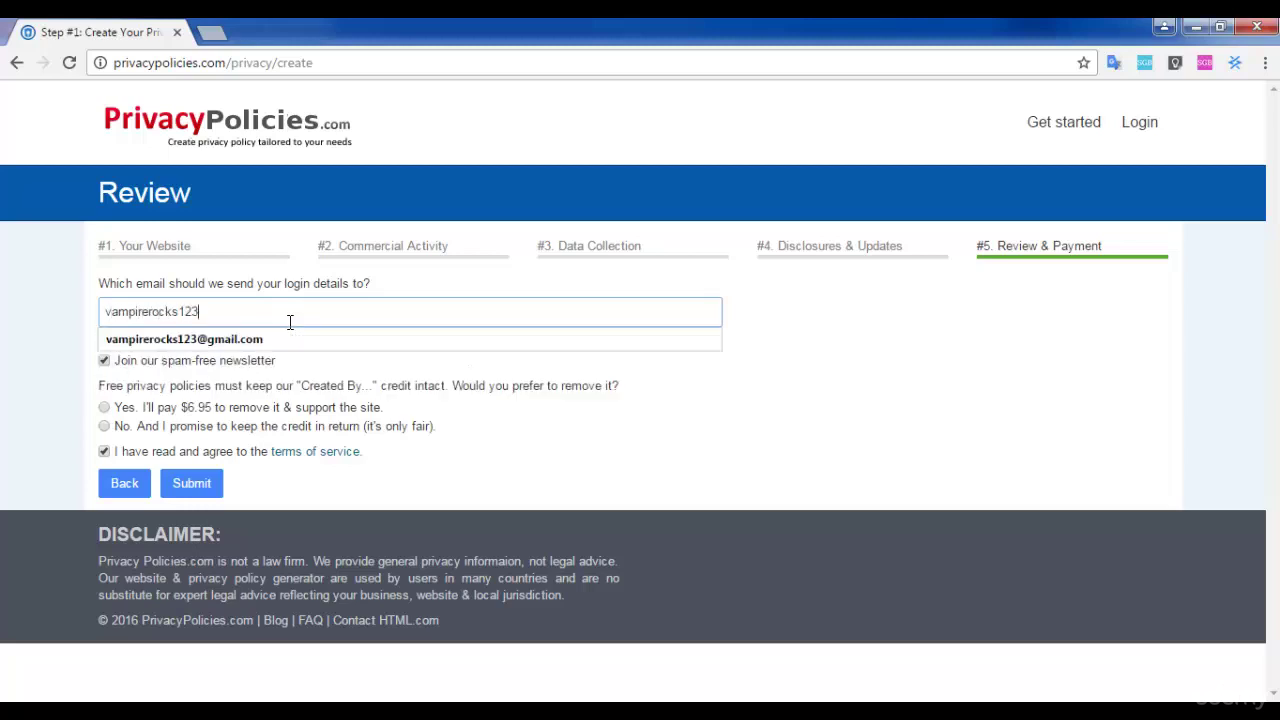
{"action": "left_click", "coordinate": [104, 426]}
{"action": "left_click", "coordinate": [104, 452]}
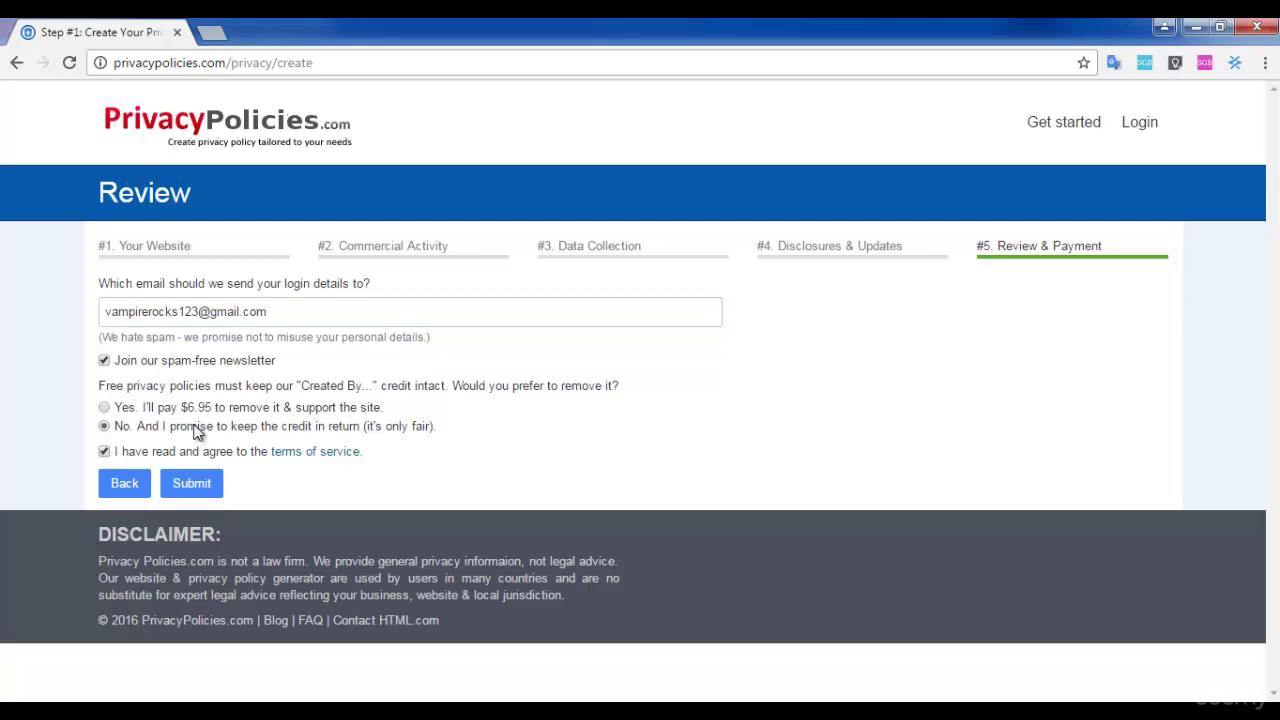
{"action": "left_click", "coordinate": [194, 486]}
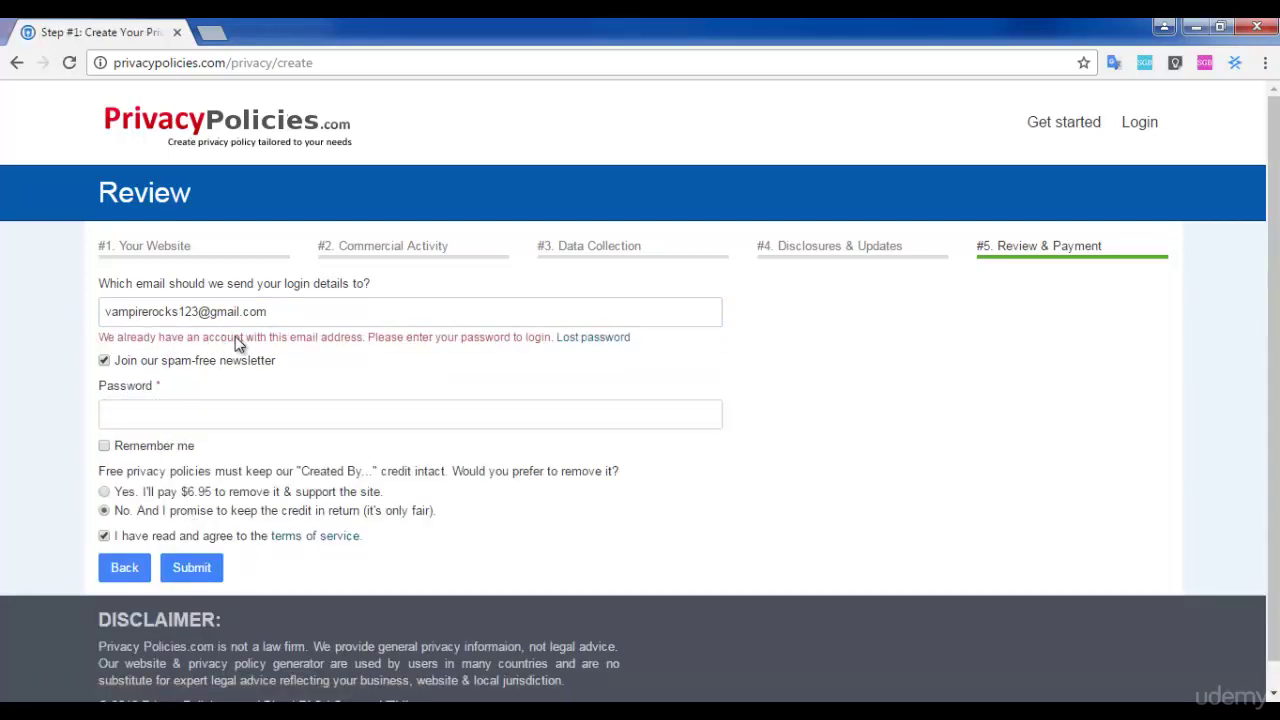
- Replace the username part of the login email with the correct one and resubmit
{"action": "left_click_drag", "start_coordinate": [204, 311], "coordinate": [63, 314]}
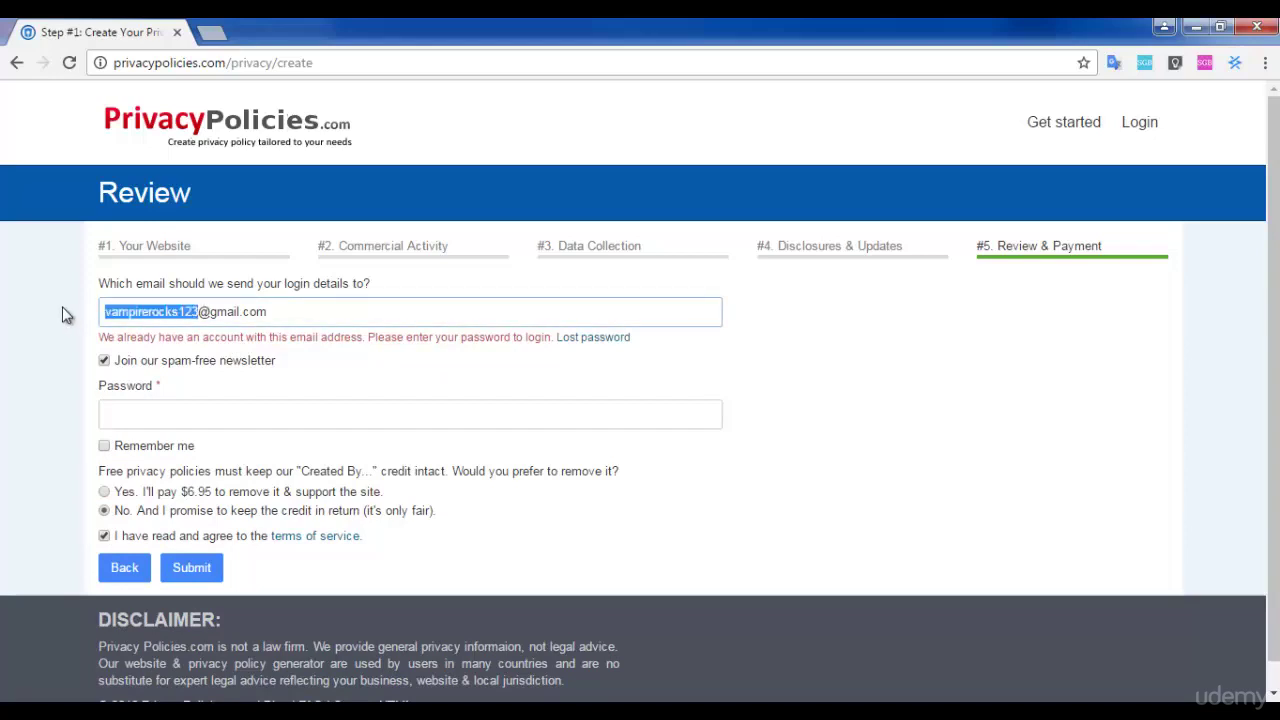
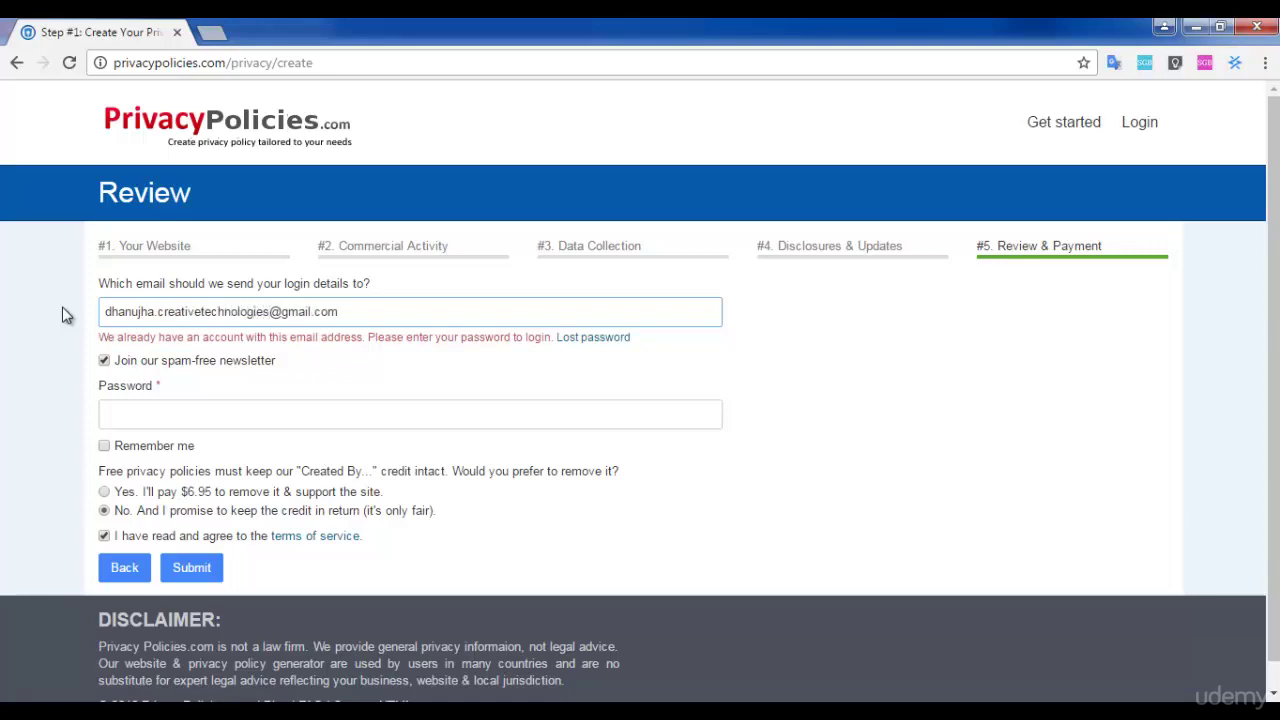
{"action": "scroll", "coordinate": [20, 420], "scroll_direction": "down", "scroll_amount": 1}
{"action": "left_click", "coordinate": [185, 540]}
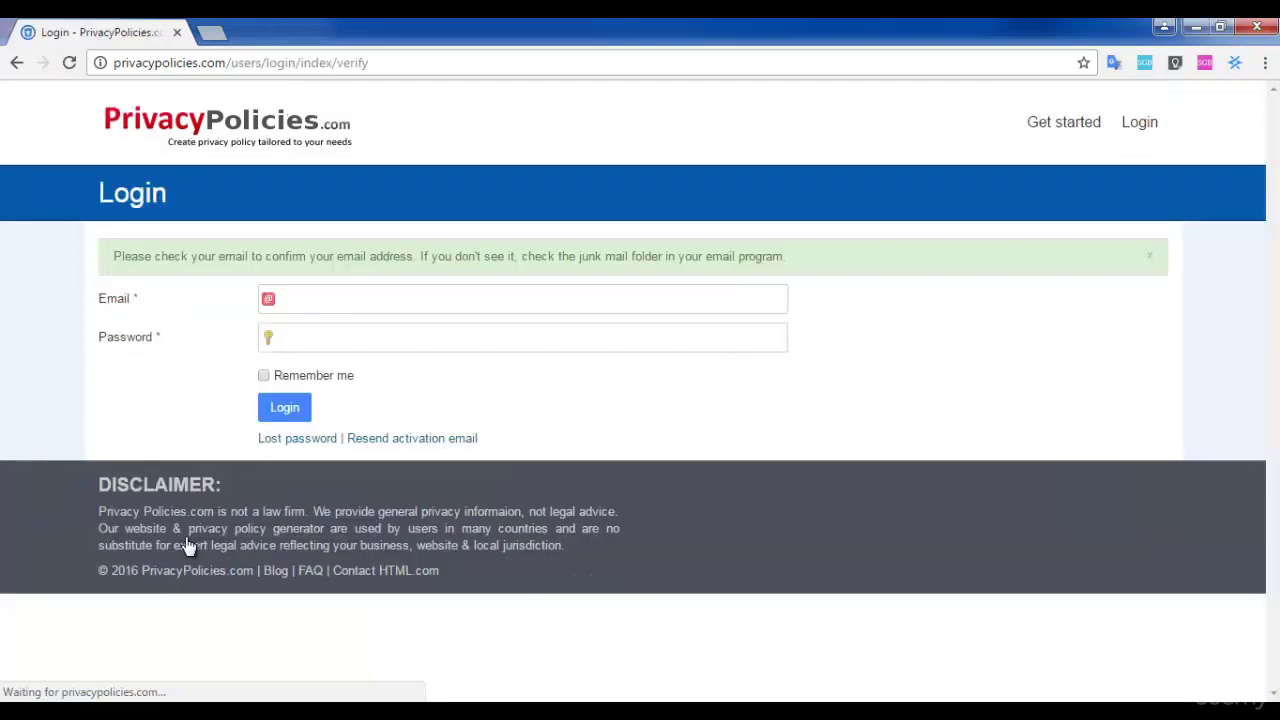
- Highlight the Login page notice to confirm the email and check the junk mail folder
{"action": "left_click_drag", "start_coordinate": [211, 256], "coordinate": [405, 253]}
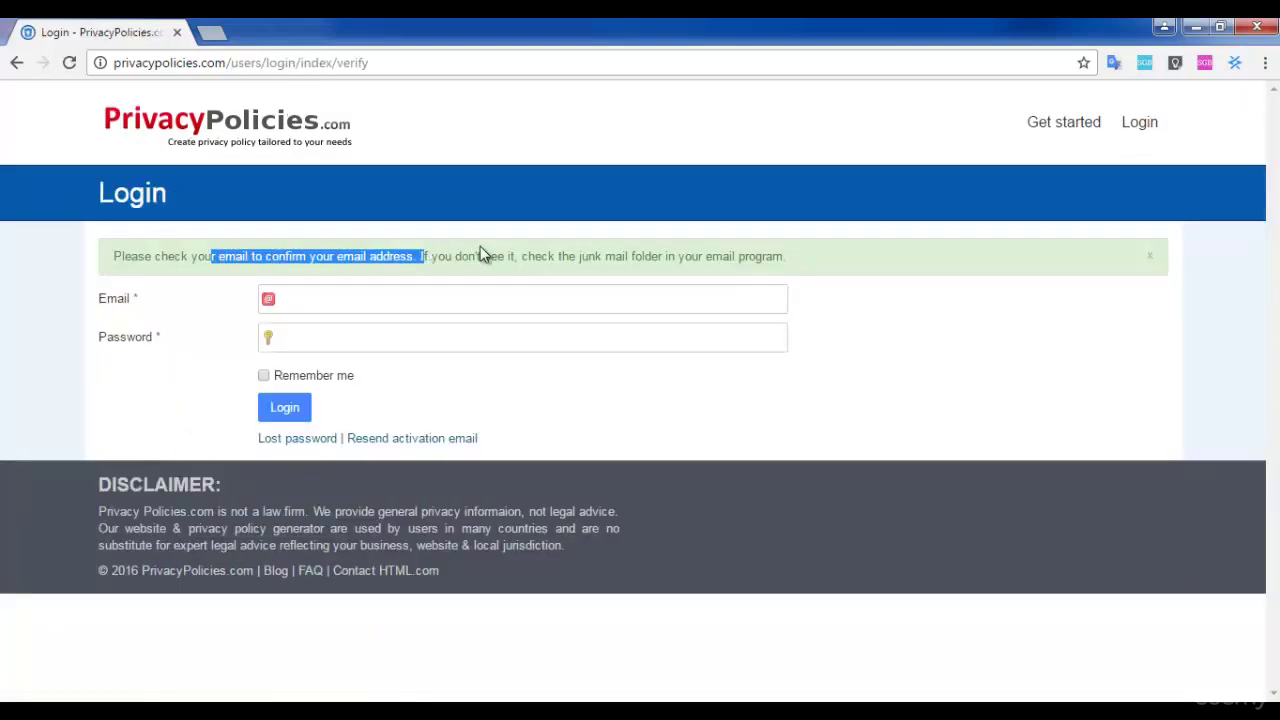
{"action": "left_click_drag", "start_coordinate": [521, 256], "coordinate": [743, 260]}
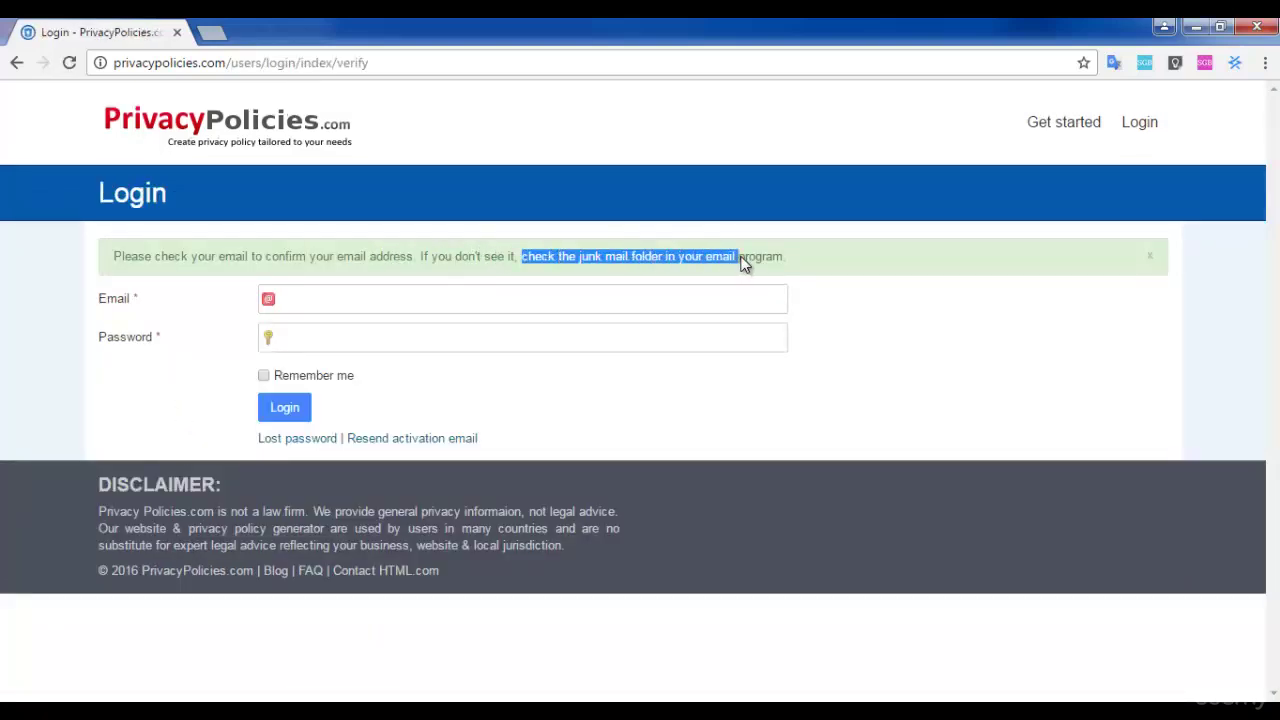